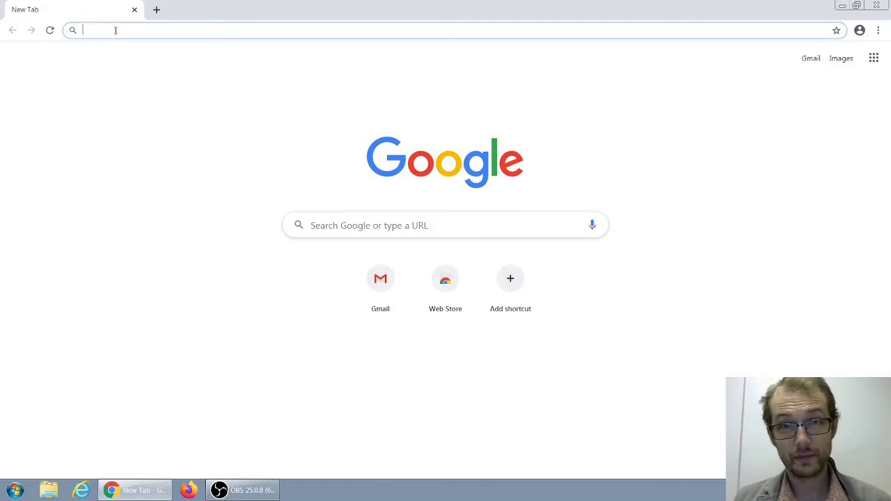
# Step: Load gmail.com in Google Chrome
pyautogui.write('gmail.com')
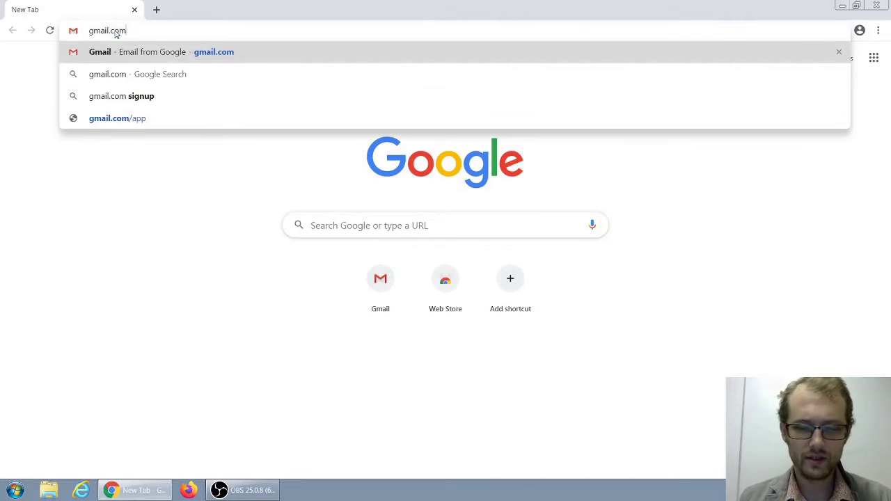
pyautogui.press('Return')
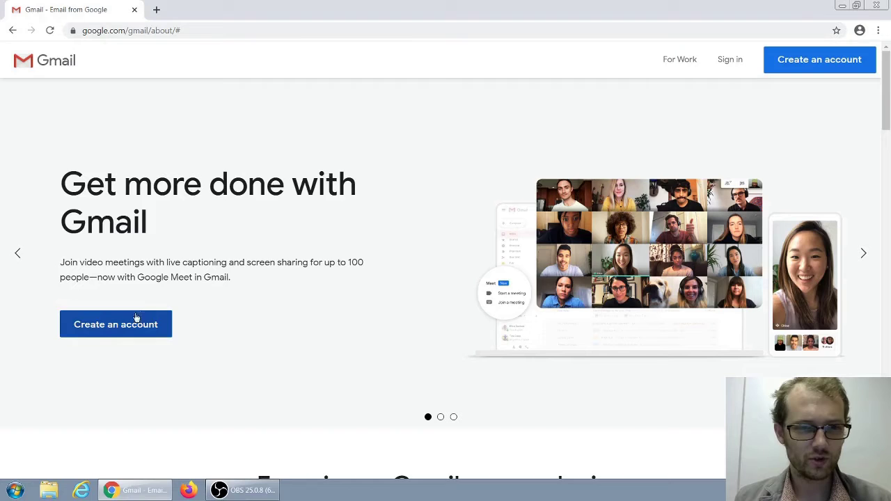
# Step: Start creating a new Google account from the Gmail page
pyautogui.click(148, 322)
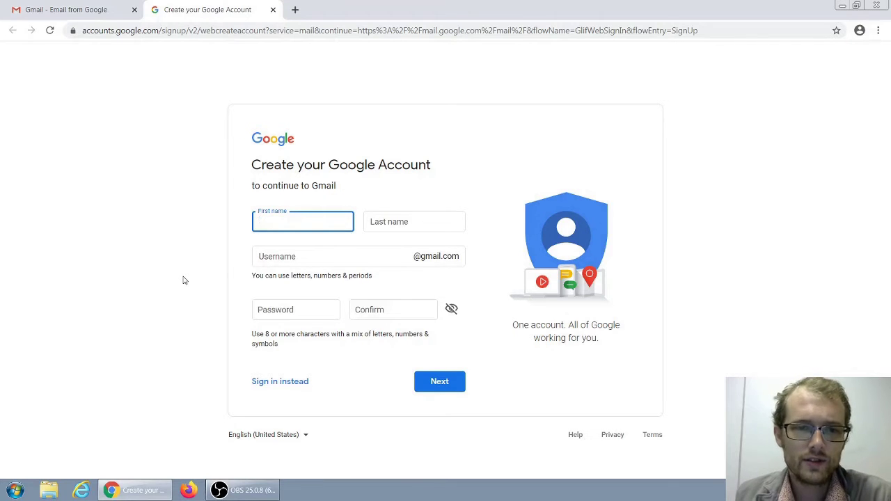
pyautogui.click(282, 257)
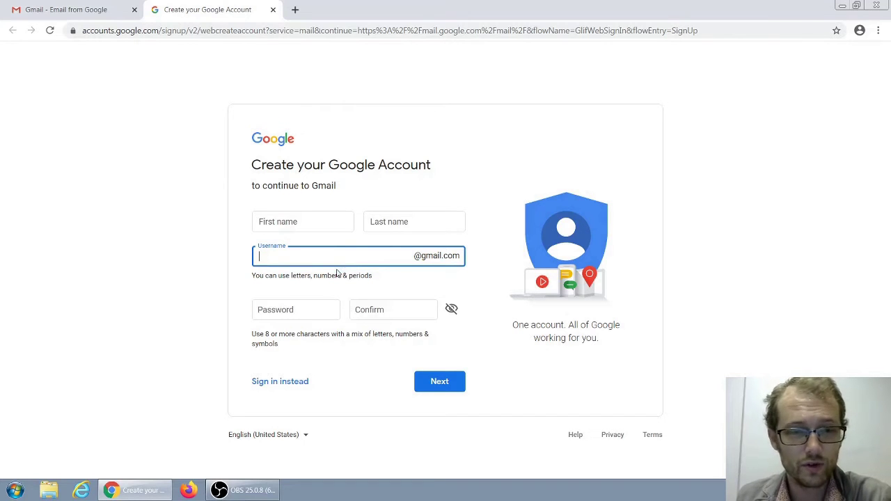
pyautogui.click(288, 313)
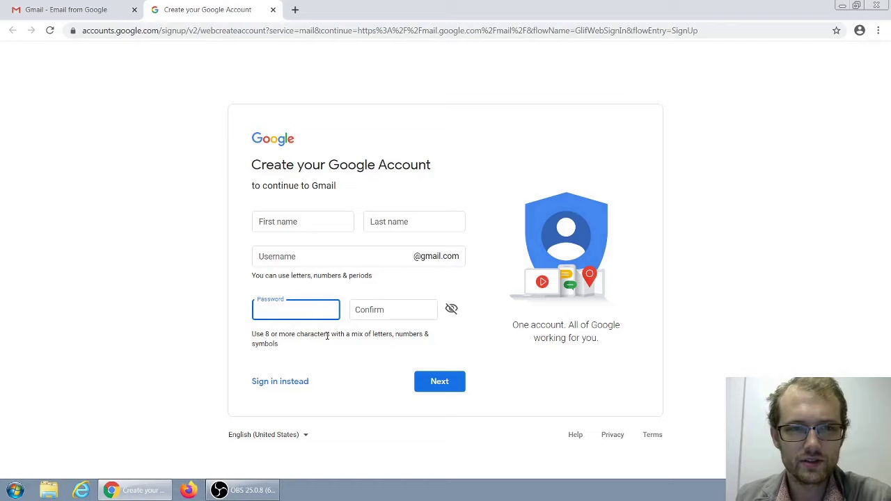
pyautogui.click(315, 219)
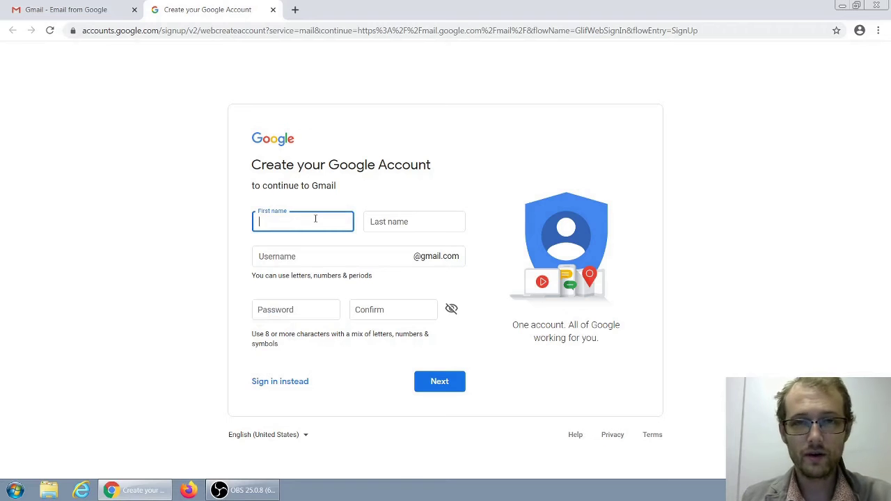
# Step: Enter the account holder's first and last name in the sign-up form
pyautogui.write('Jenny')
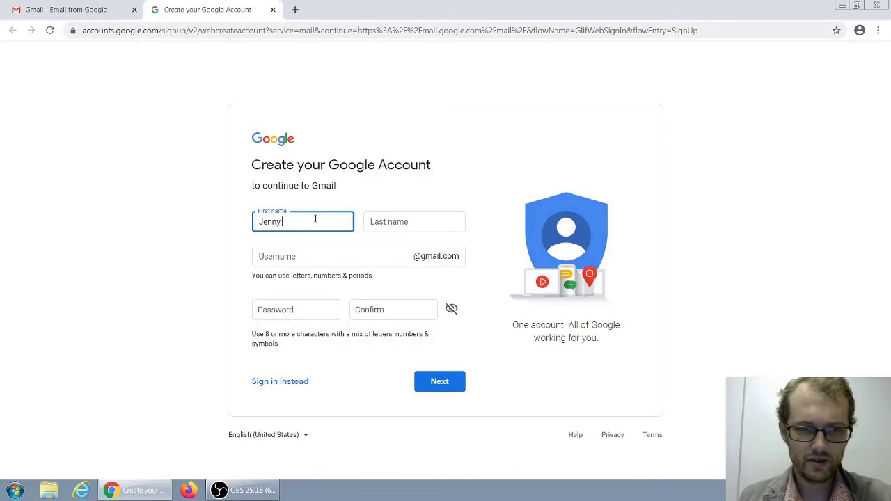
pyautogui.press('Tab')
pyautogui.write('Public')
pyautogui.press('Tab')
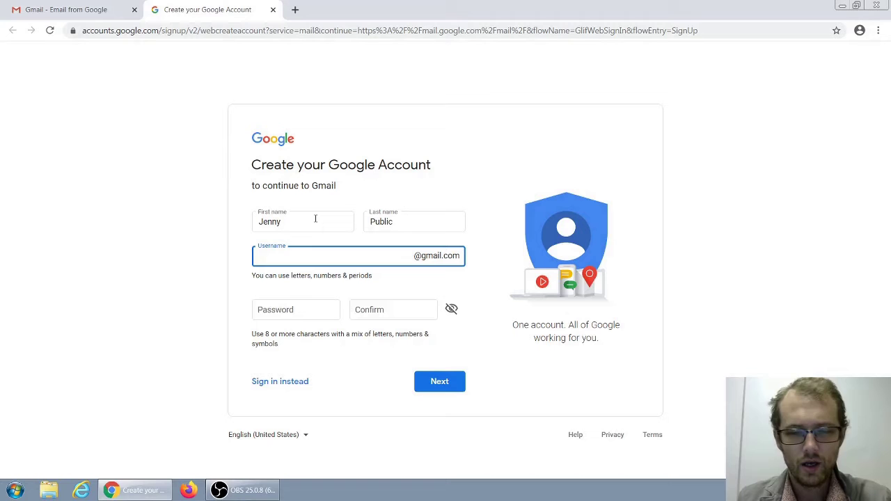
# Step: Choose a Gmail username, correcting typos and replacing the first idea with a name-based one
pyautogui.write('ddj')
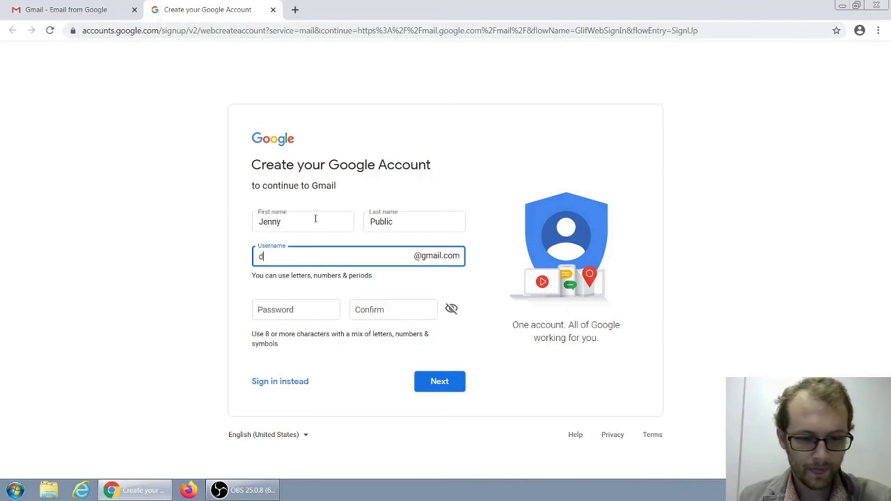
pyautogui.press('BackSpace')
pyautogui.press('BackSpace')
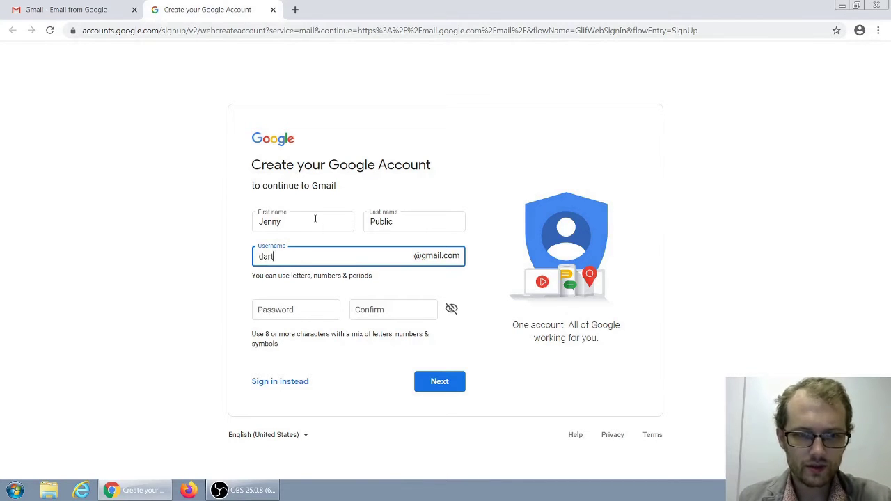
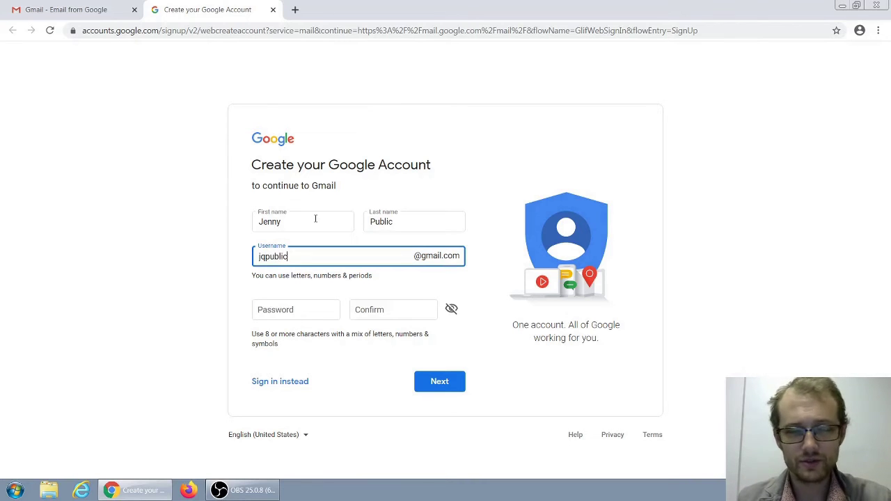
pyautogui.press('Tab')
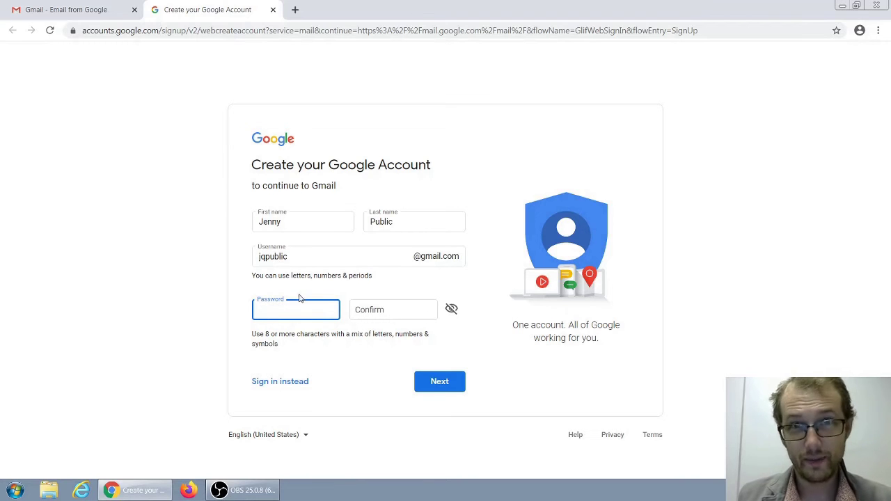
pyautogui.click(451, 311)
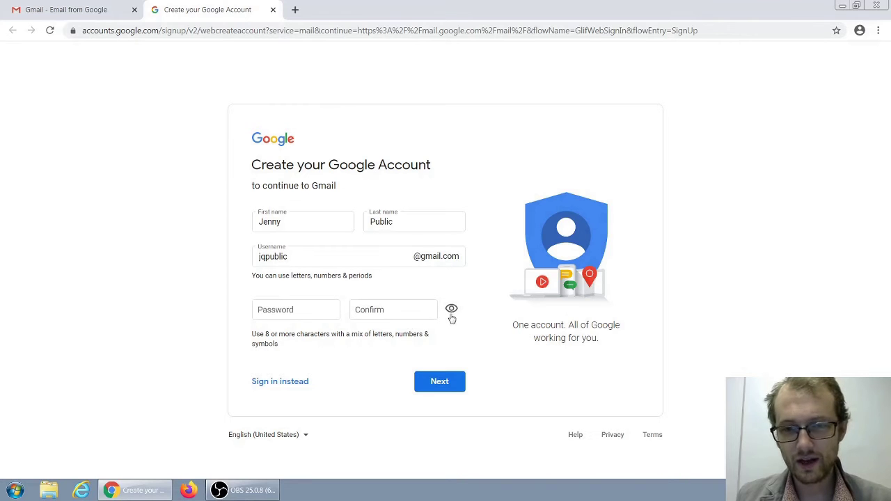
pyautogui.click(314, 314)
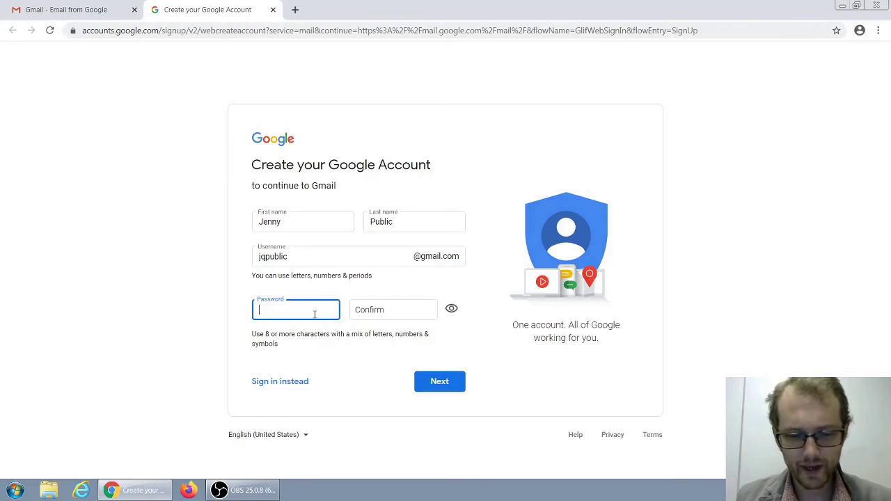
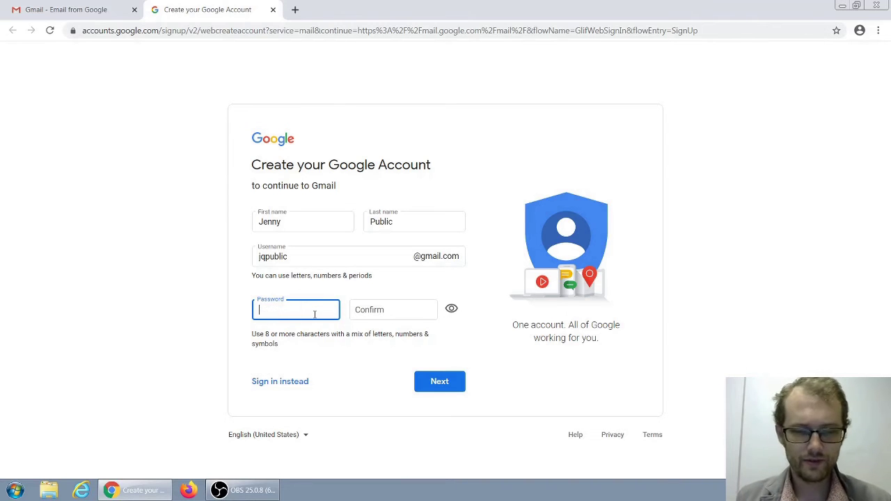
pyautogui.click(452, 309)
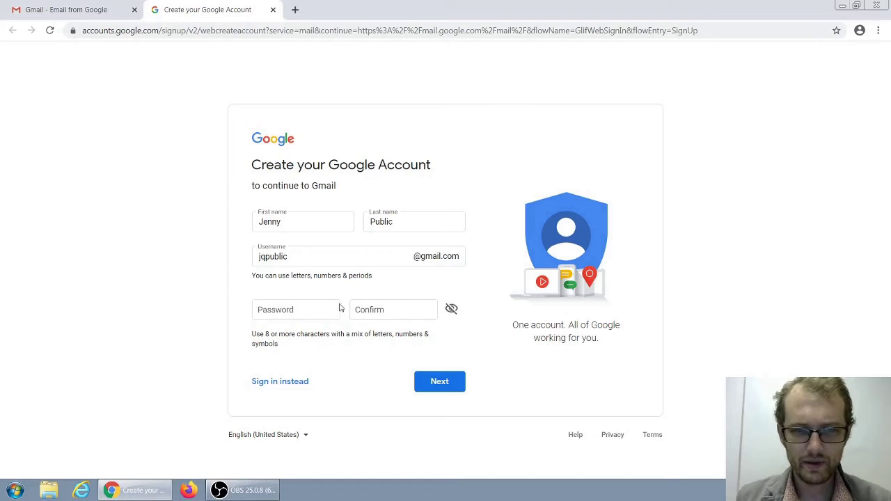
pyautogui.click(375, 311)
pyautogui.click(295, 310)
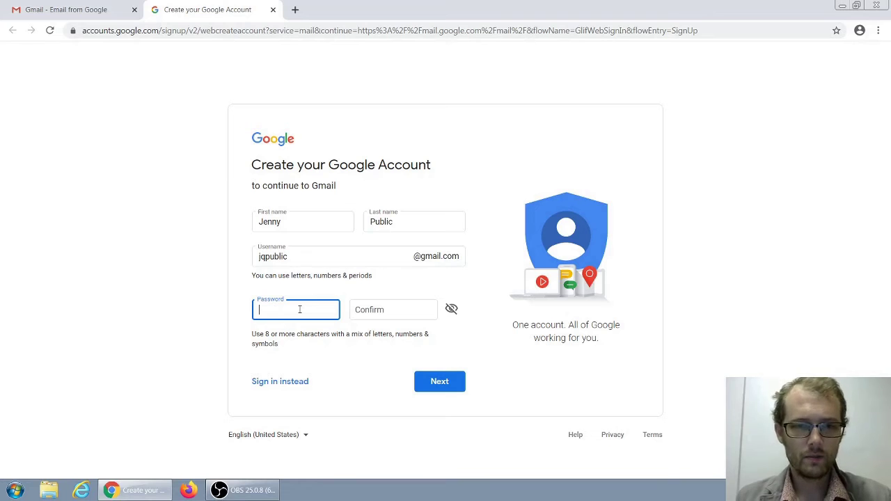
pyautogui.click(251, 339)
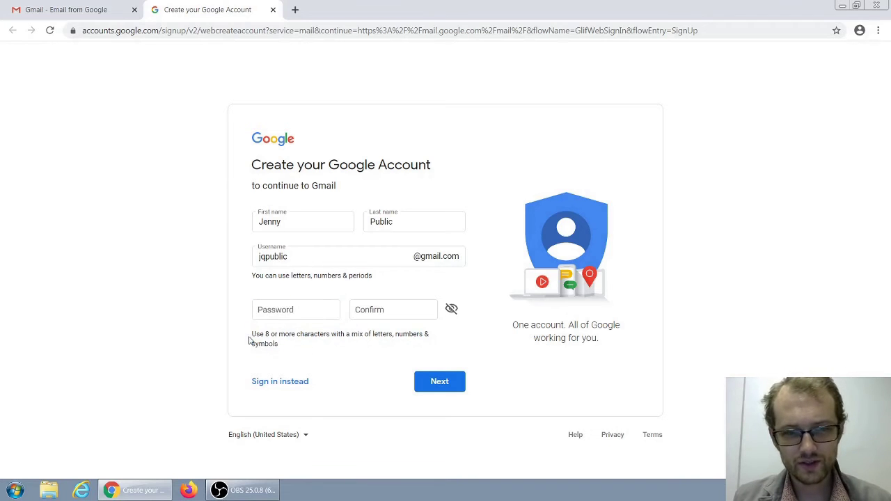
pyautogui.tripleClick(252, 339)
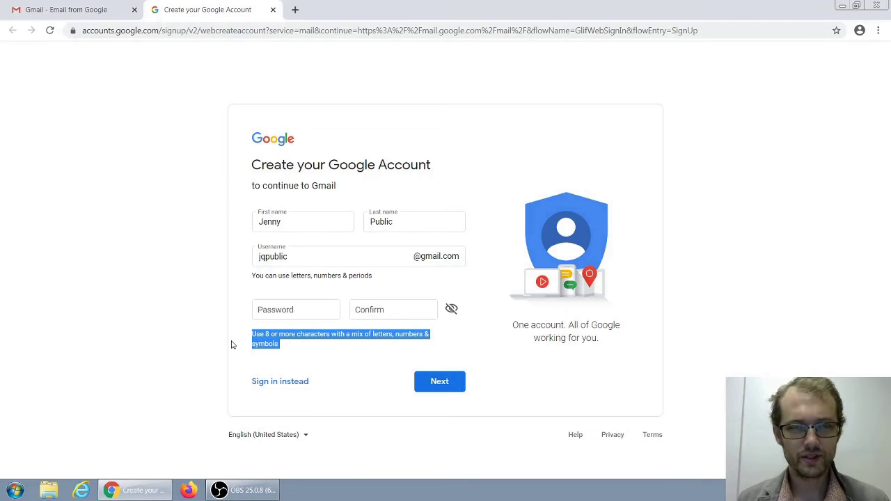
pyautogui.click(296, 313)
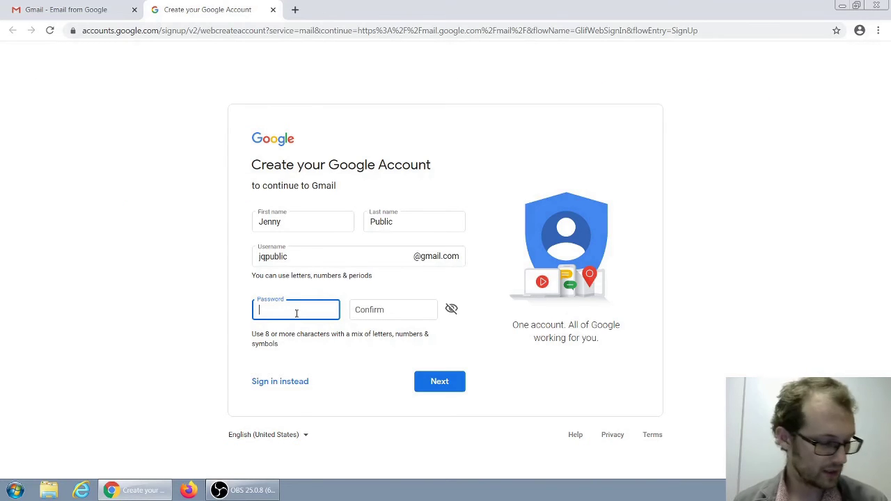
# Step: Set and confirm the account password, submit, and begin clearing the rejected username
pyautogui.write('•••')
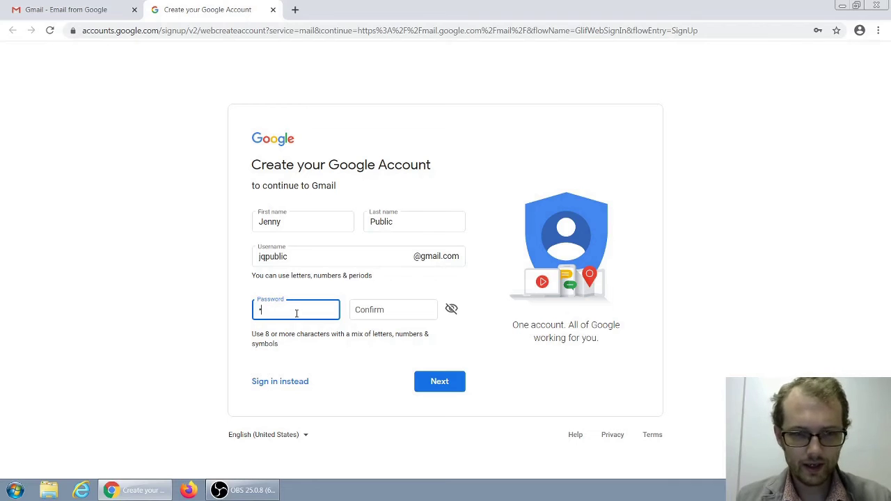
pyautogui.write('••••')
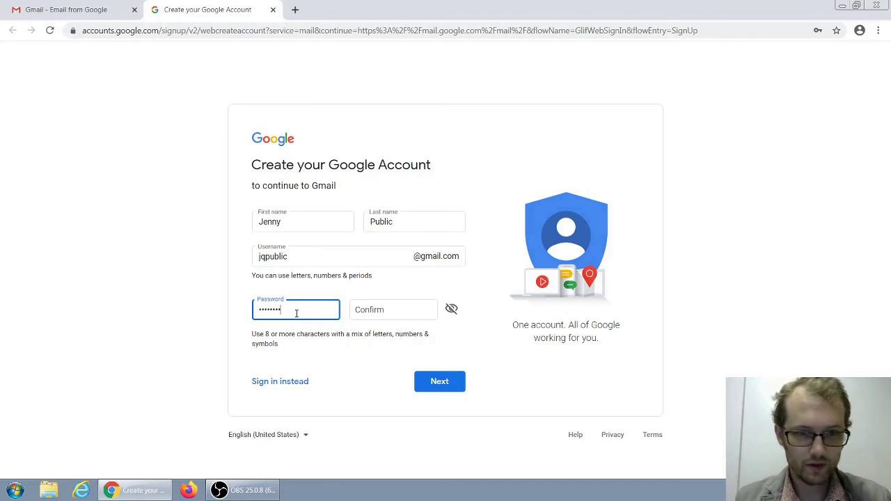
pyautogui.write('••')
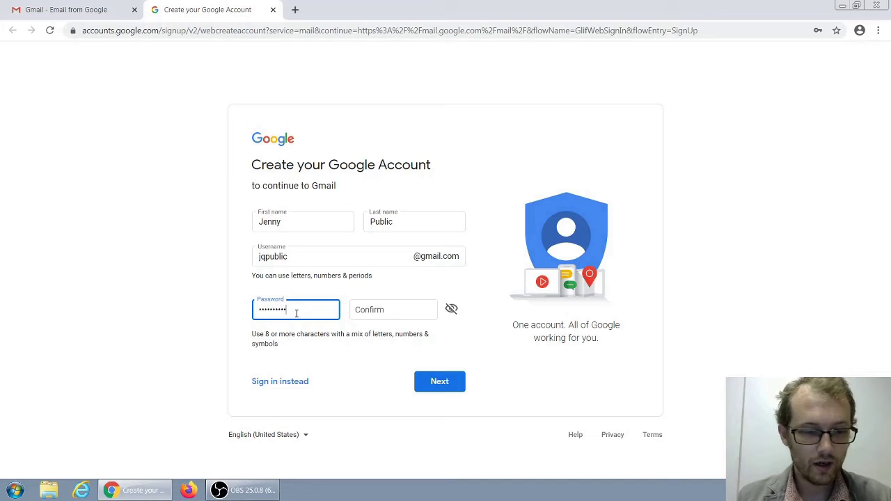
pyautogui.press('Tab')
pyautogui.write('•••••')
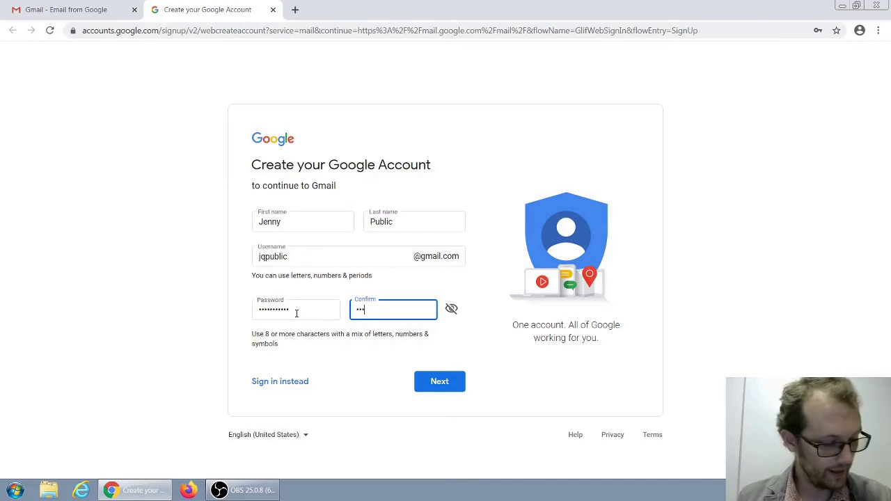
pyautogui.write('•')
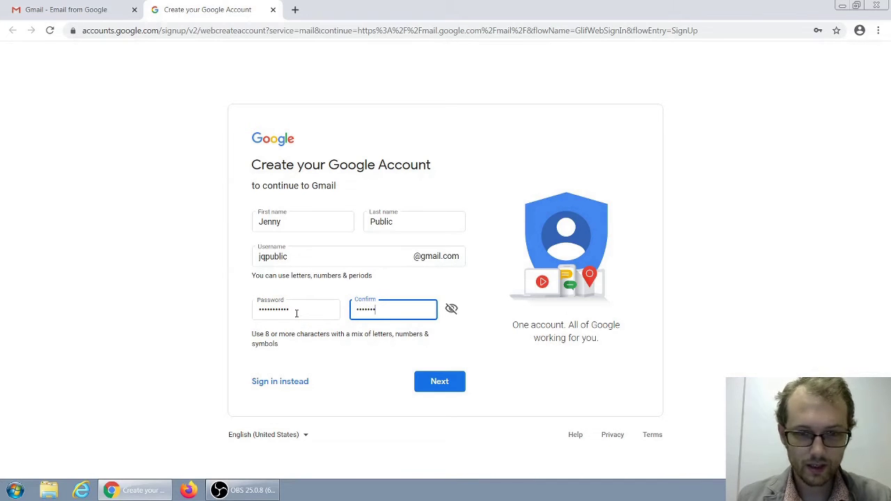
pyautogui.write('•••')
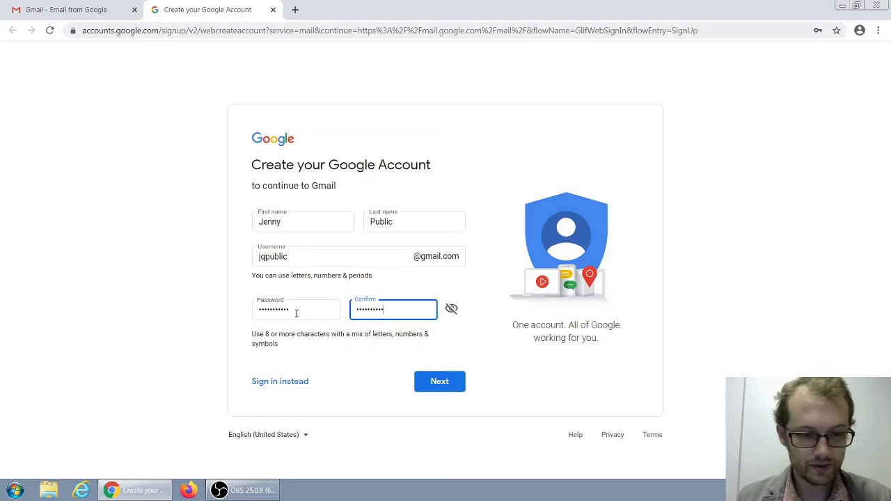
pyautogui.click(439, 383)
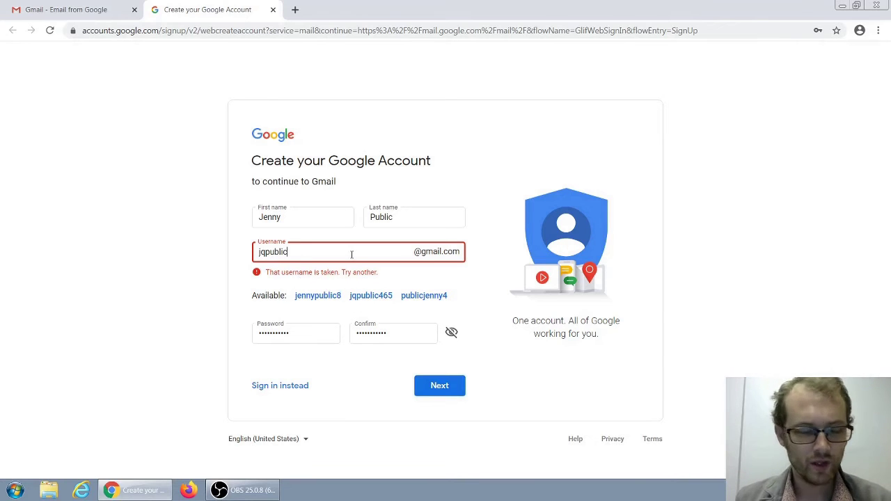
pyautogui.press('BackSpace')
pyautogui.press('BackSpace')
pyautogui.press('BackSpace')
pyautogui.press('BackSpace')
pyautogui.press('BackSpace')
pyautogui.press('BackSpace')
pyautogui.press('BackSpace')
pyautogui.press('BackSpace')
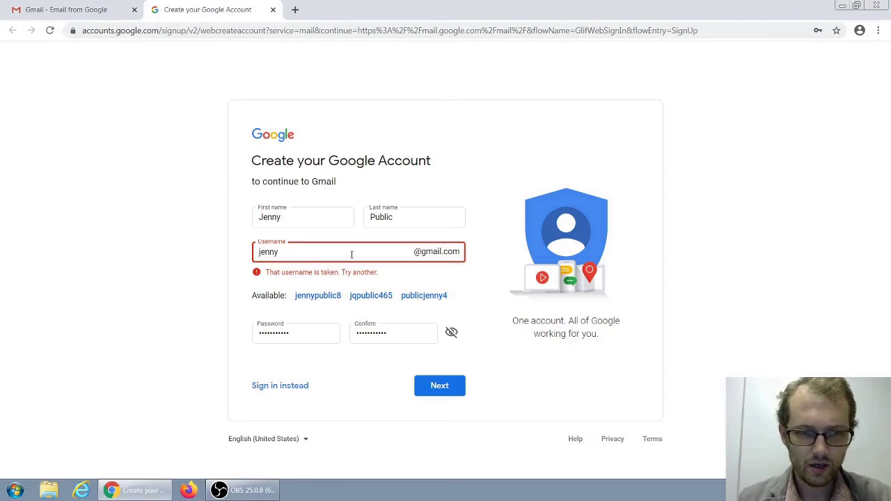
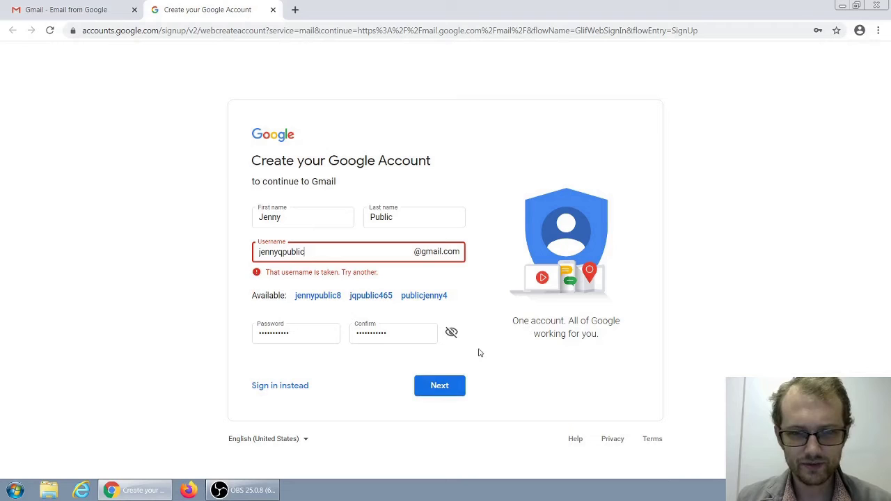
# Step: Enter a new name-based username, then append the digits 74 to make it unique
pyautogui.click(440, 383)
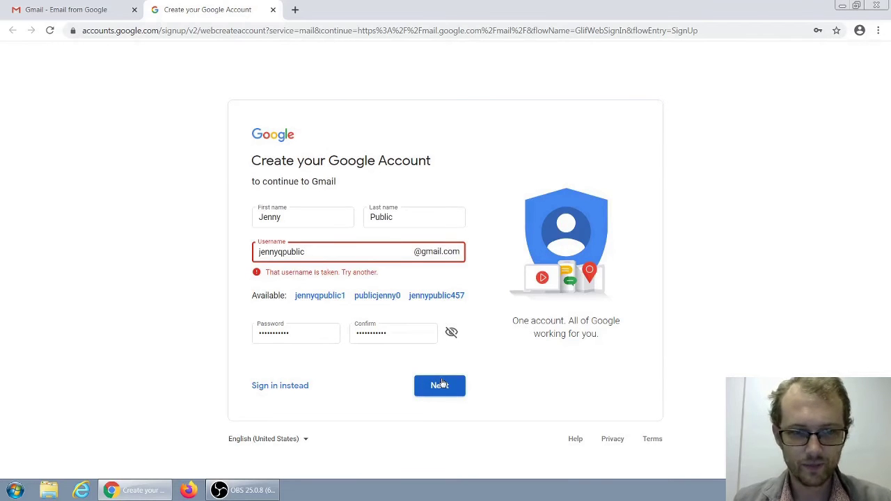
pyautogui.click(366, 257)
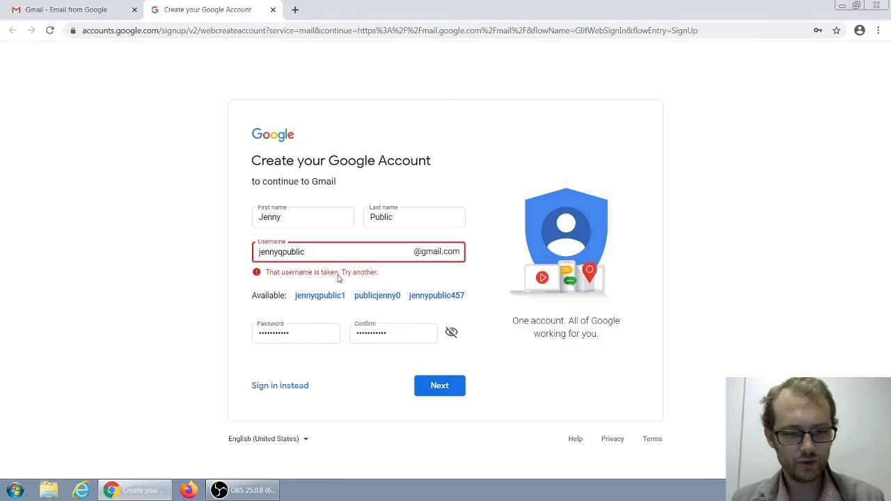
pyautogui.write('74')
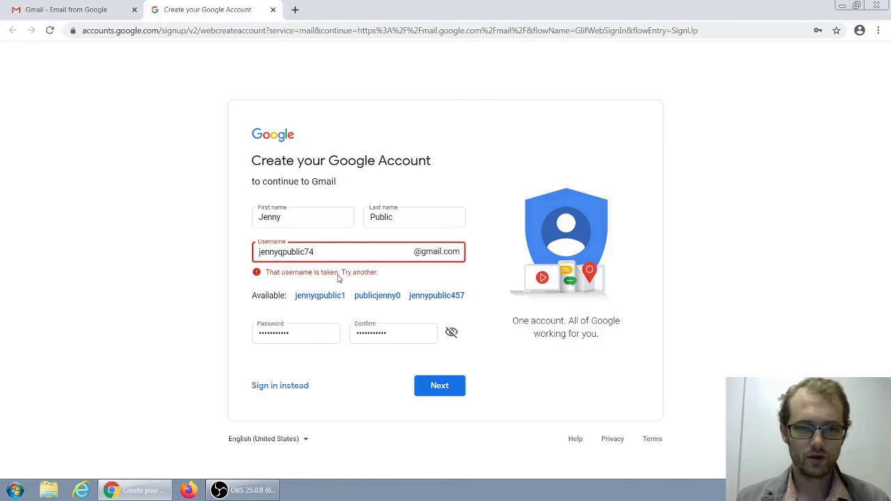
pyautogui.click(419, 378)
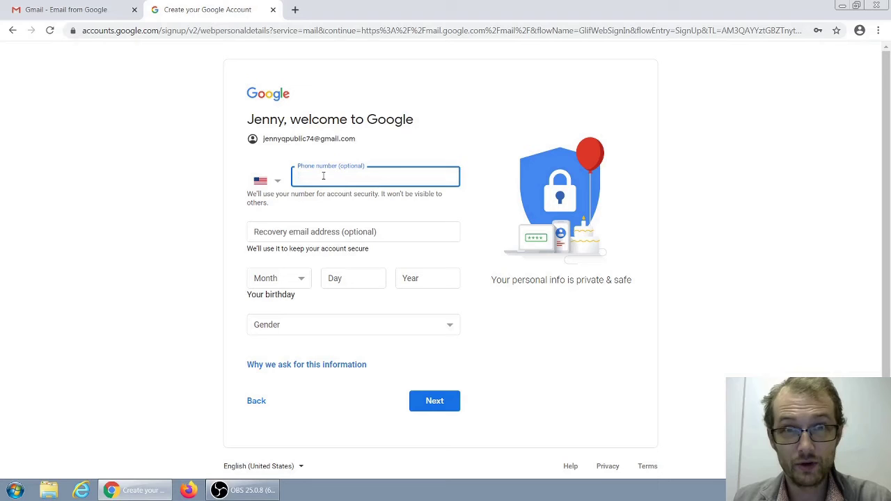
pyautogui.click(311, 229)
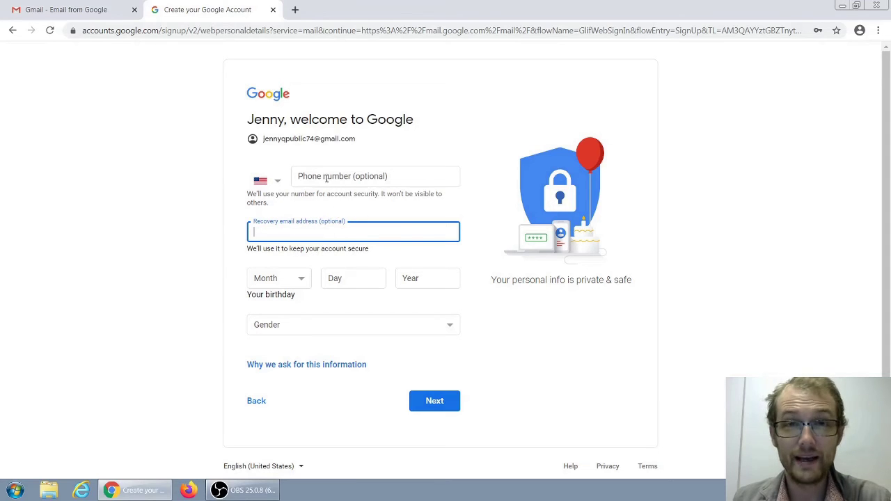
pyautogui.click(291, 286)
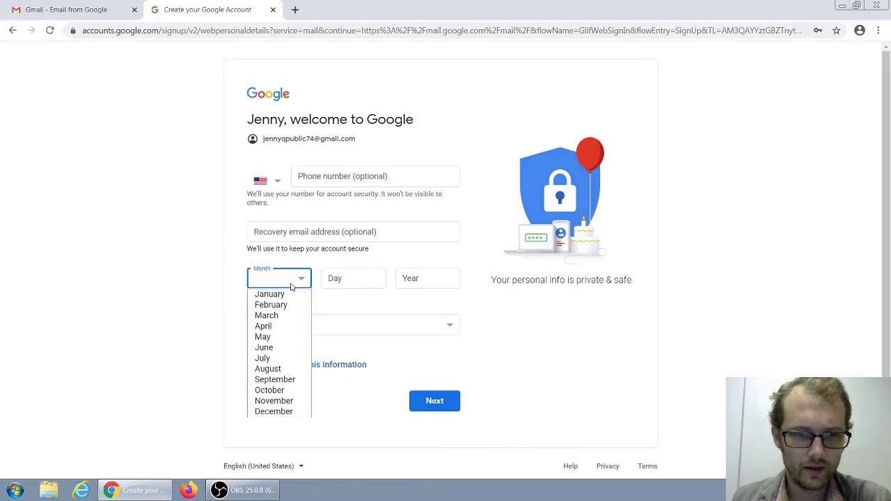
pyautogui.click(286, 357)
pyautogui.click(335, 279)
pyautogui.write('4')
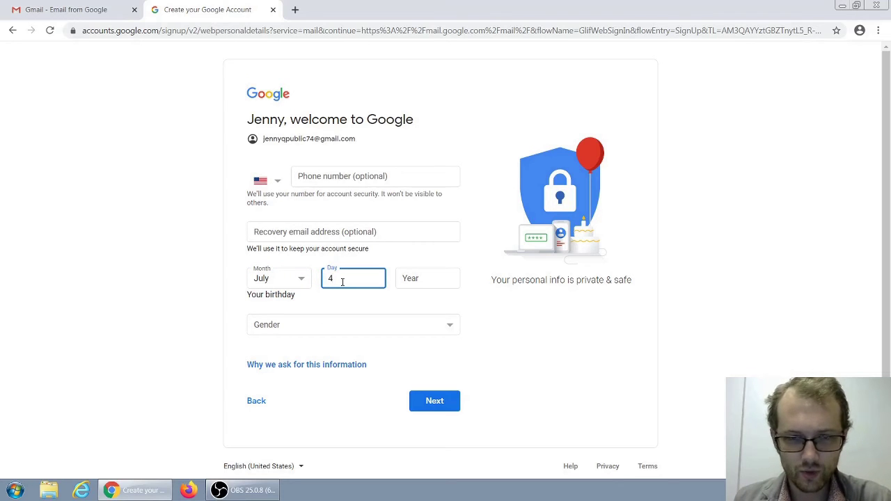
pyautogui.click(427, 275)
pyautogui.write('1993')
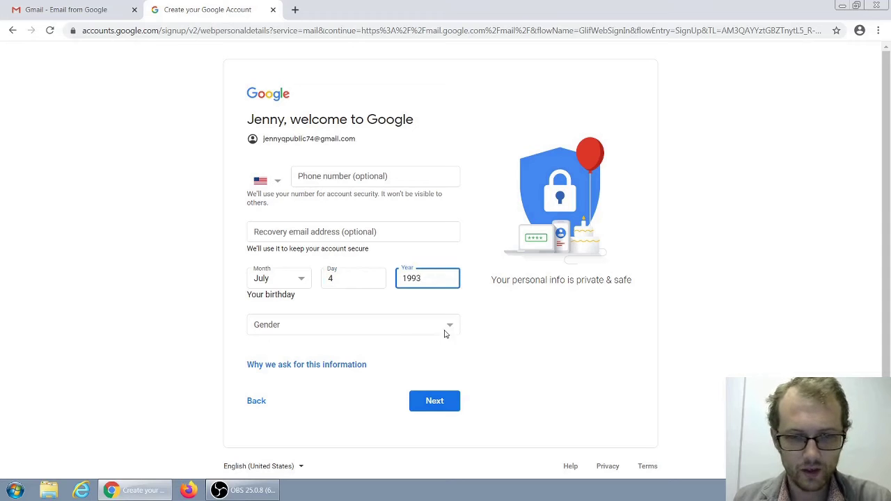
# Step: Set gender to Rather not say and continue to Privacy and Terms
pyautogui.click(433, 334)
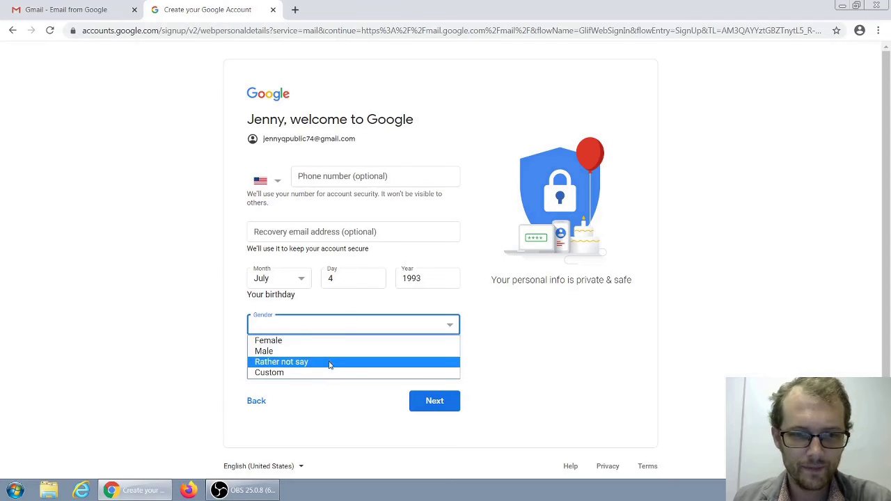
pyautogui.click(330, 363)
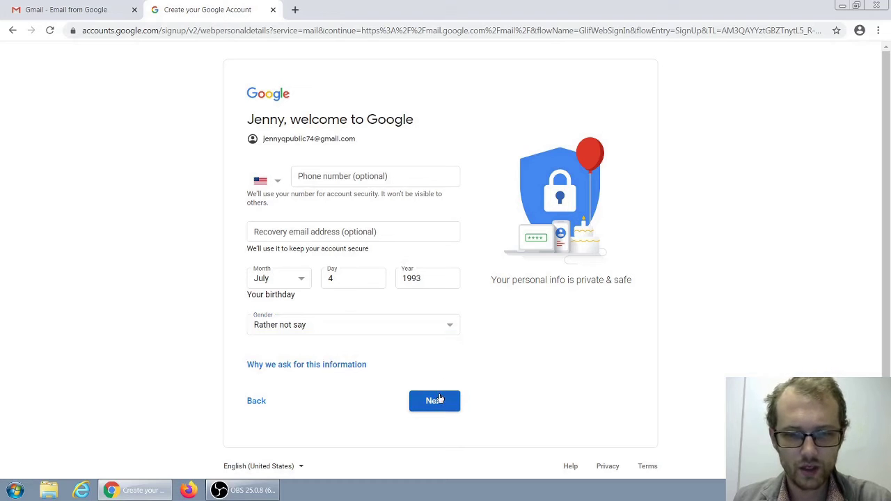
pyautogui.click(437, 400)
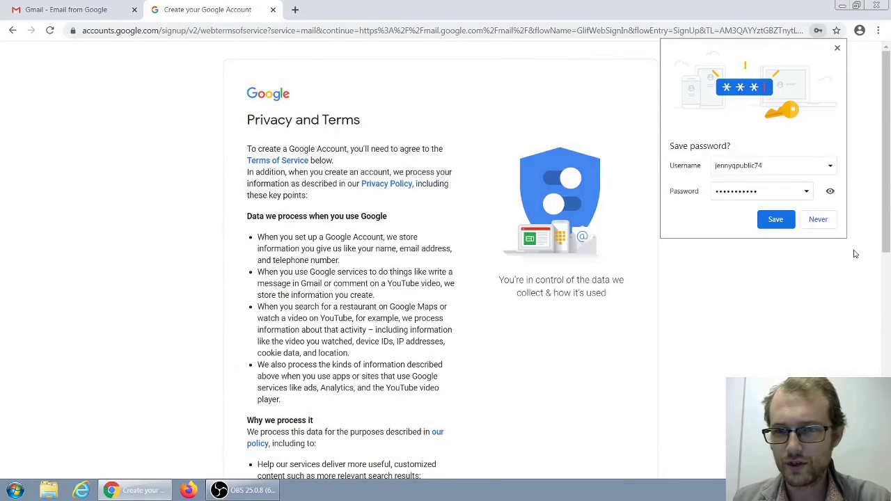
# Step: Decline saving the password in Chrome, scroll through Privacy and Terms, and agree
pyautogui.click(817, 221)
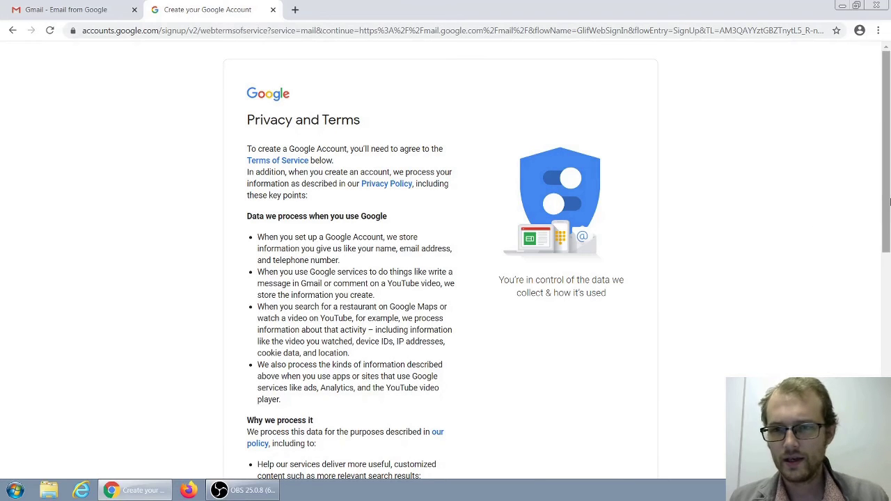
pyautogui.moveTo(888, 193); pyautogui.dragTo(889, 237)
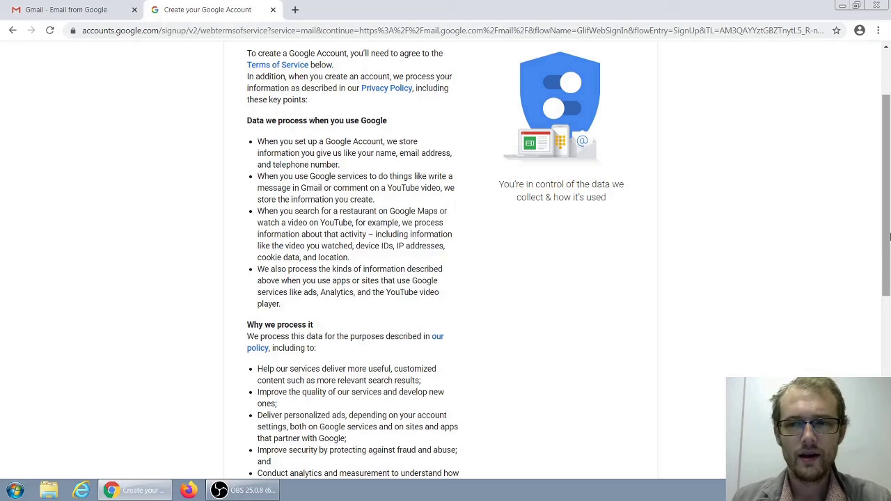
pyautogui.moveTo(889, 236); pyautogui.dragTo(883, 316)
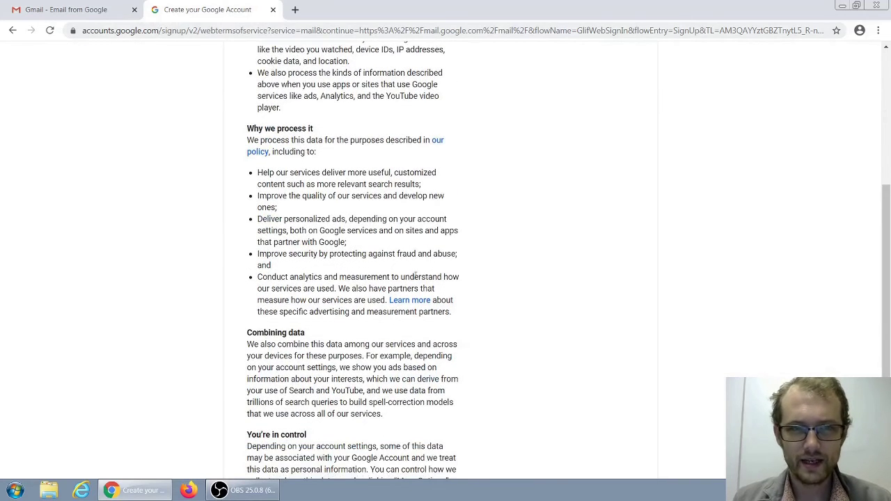
pyautogui.moveTo(889, 244); pyautogui.dragTo(889, 321)
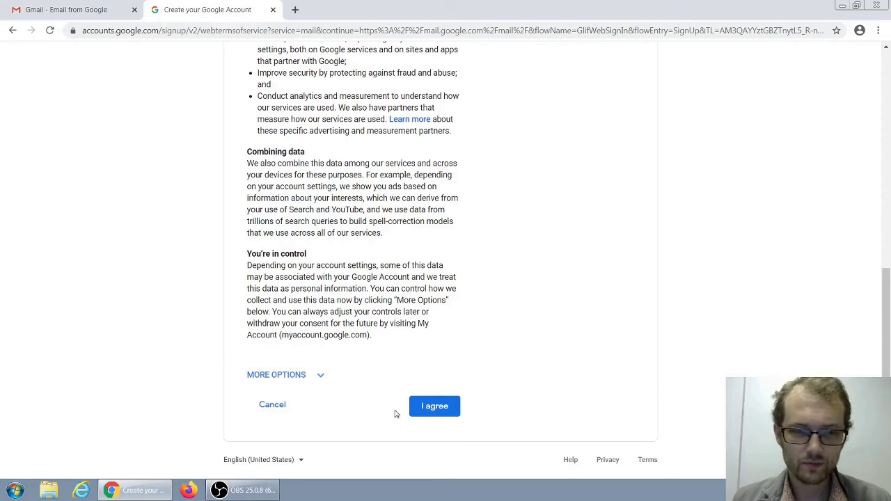
pyautogui.click(453, 413)
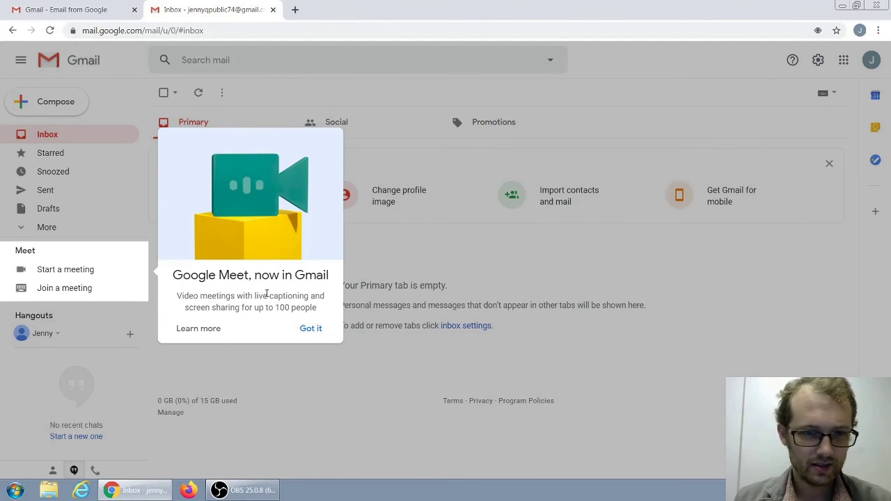
# Step: Close the Google Meet announcement and expand More to list Spam, Trash and All Mail
pyautogui.click(534, 279)
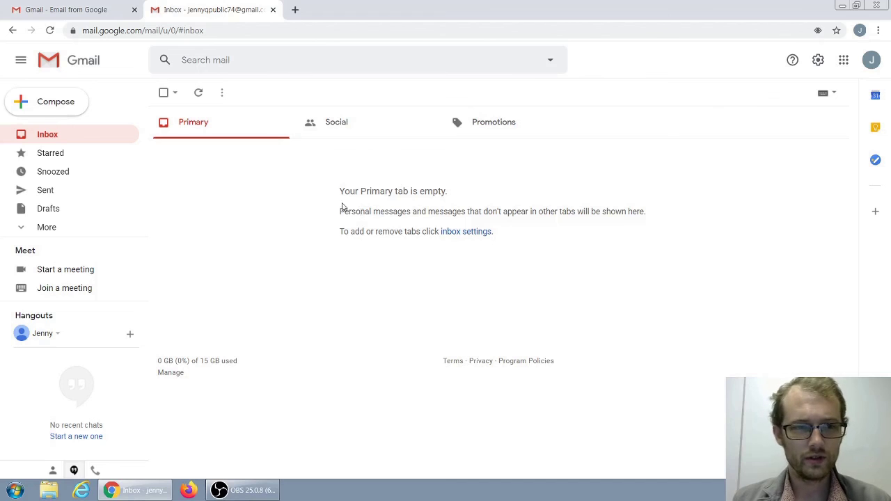
pyautogui.click(48, 233)
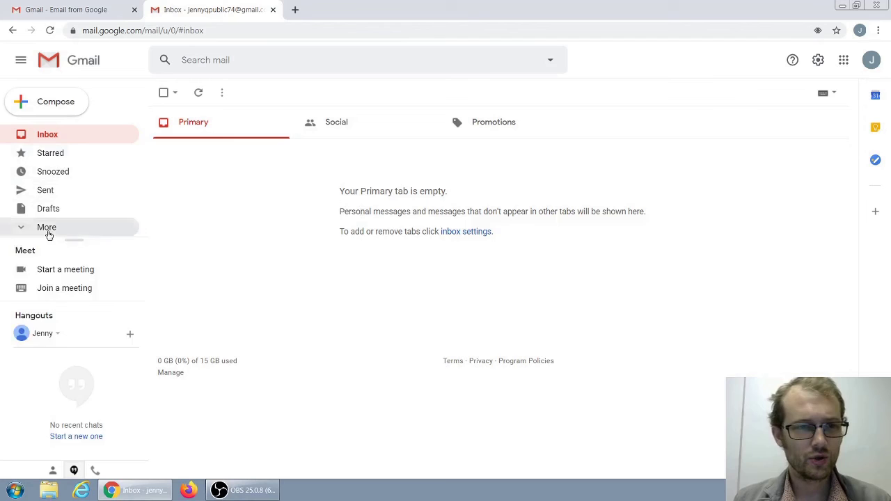
pyautogui.moveTo(145, 165); pyautogui.dragTo(145, 230)
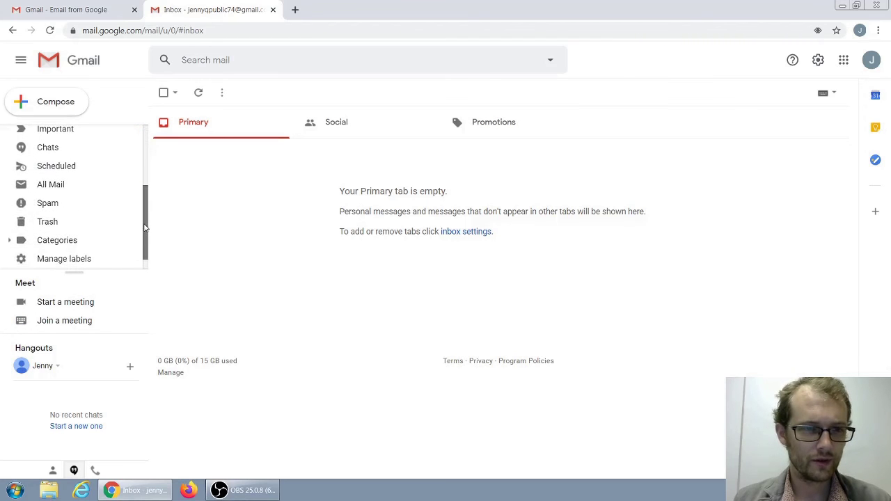
pyautogui.click(81, 207)
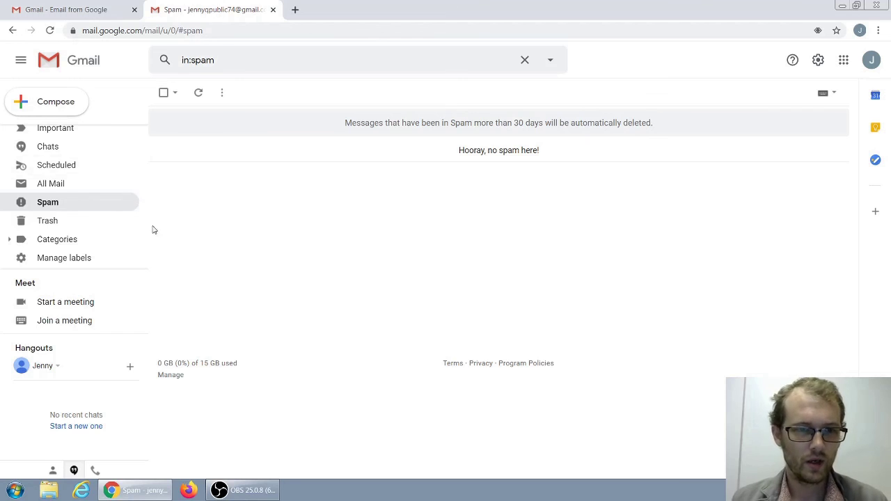
pyautogui.scroll(4, 143, 177)
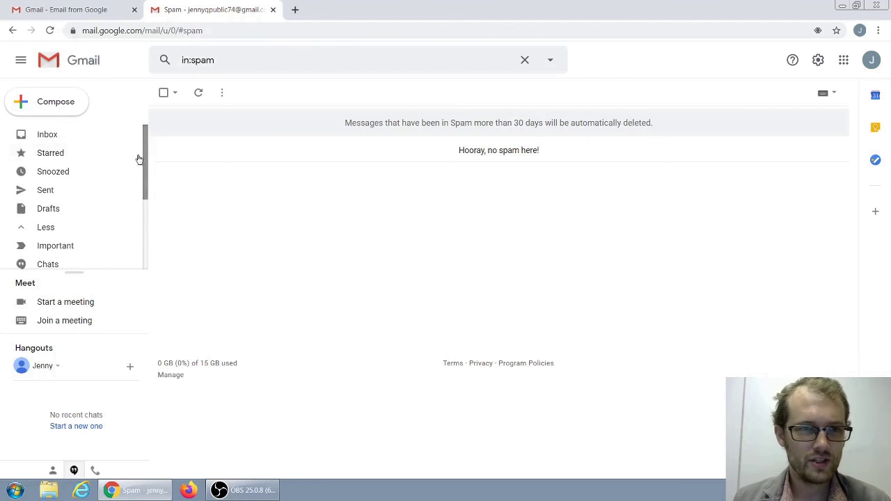
pyautogui.click(103, 136)
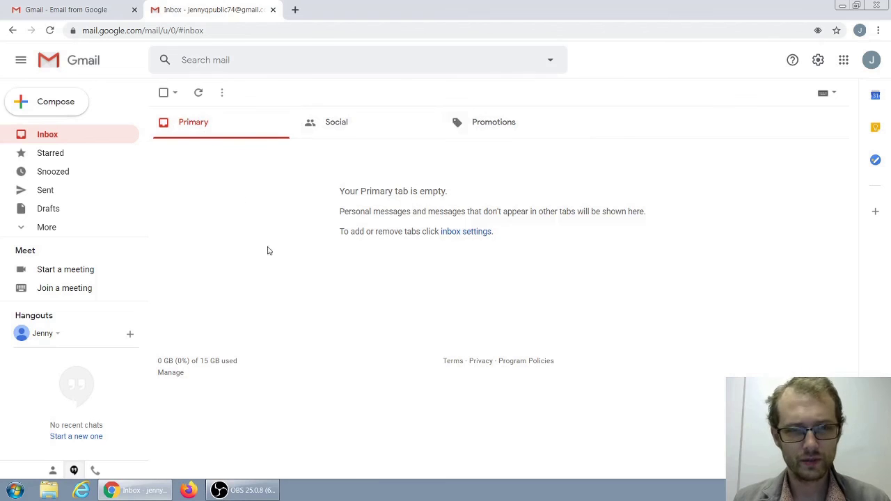
pyautogui.click(355, 138)
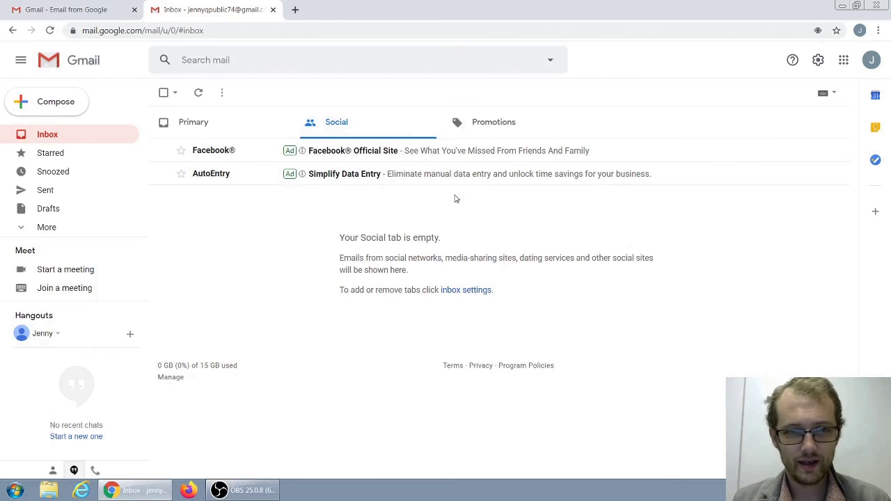
pyautogui.click(505, 123)
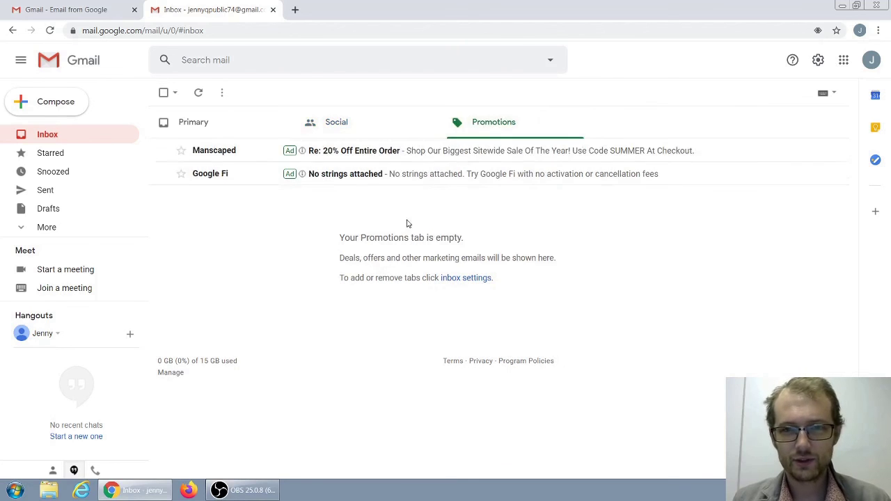
pyautogui.click(214, 129)
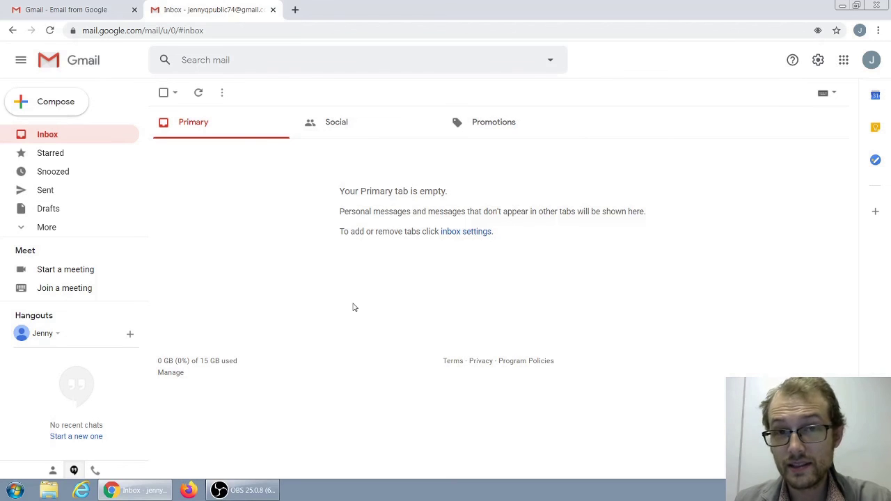
pyautogui.click(40, 228)
pyautogui.scroll(-2, 122, 226)
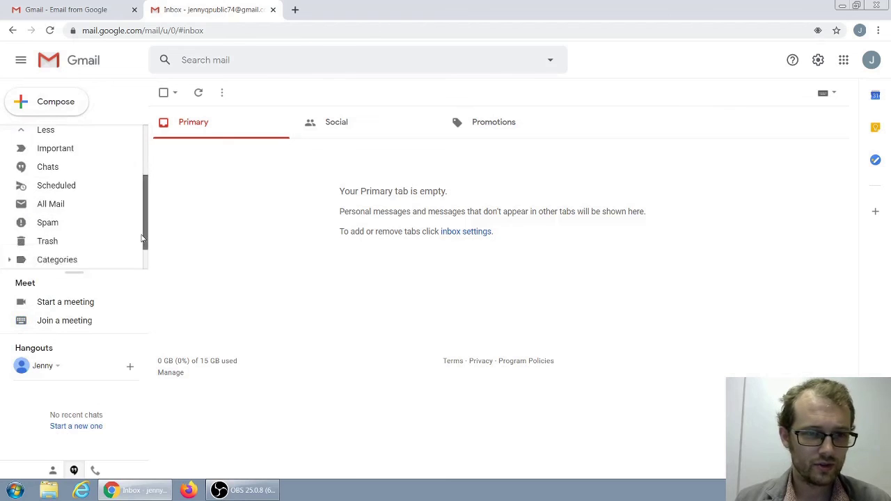
pyautogui.click(50, 209)
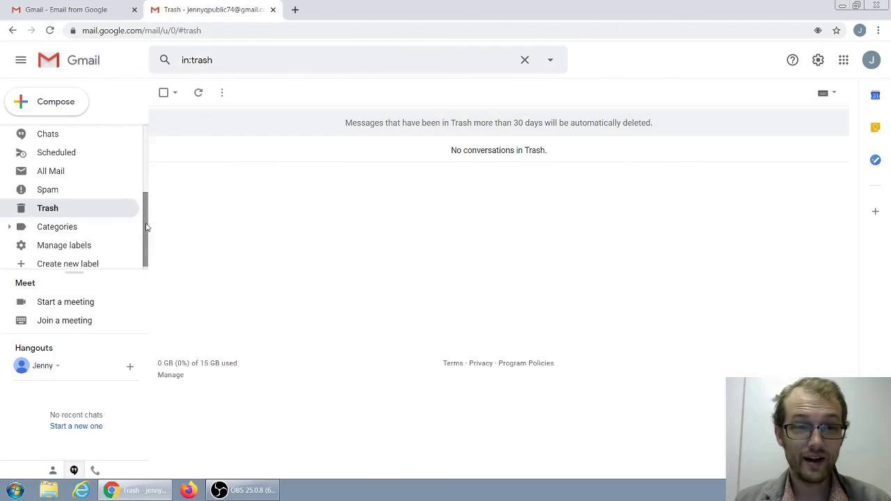
pyautogui.moveTo(147, 226); pyautogui.dragTo(144, 149)
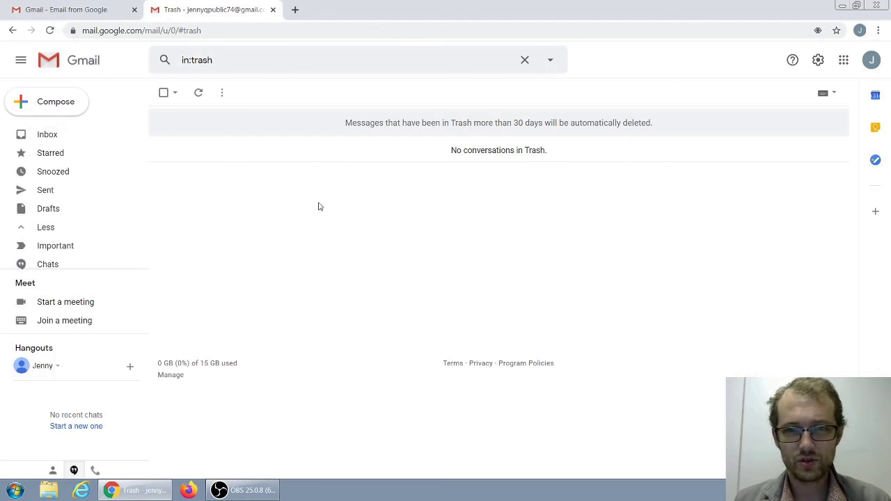
pyautogui.click(71, 138)
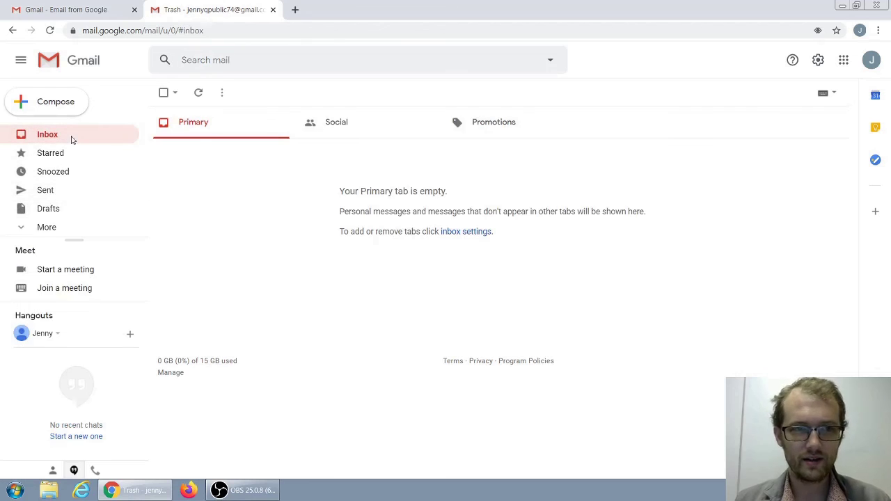